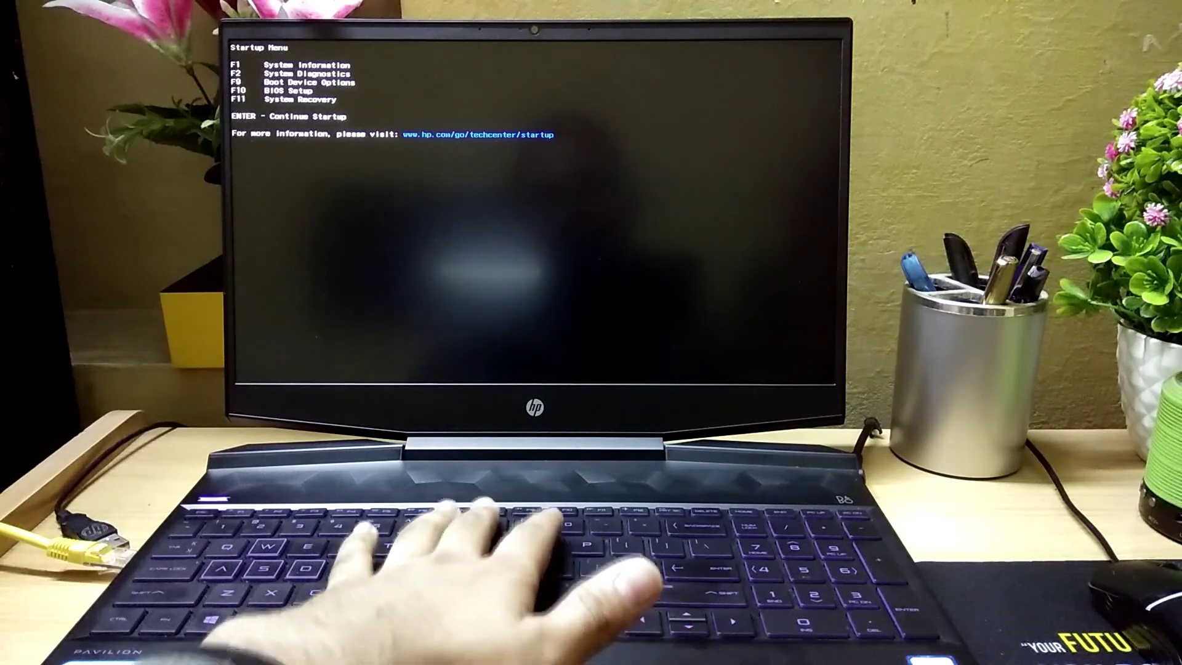
- Run the Boot Related Issues symptom test (symptom 1); all checks pass; return to the main menu
key(F10)
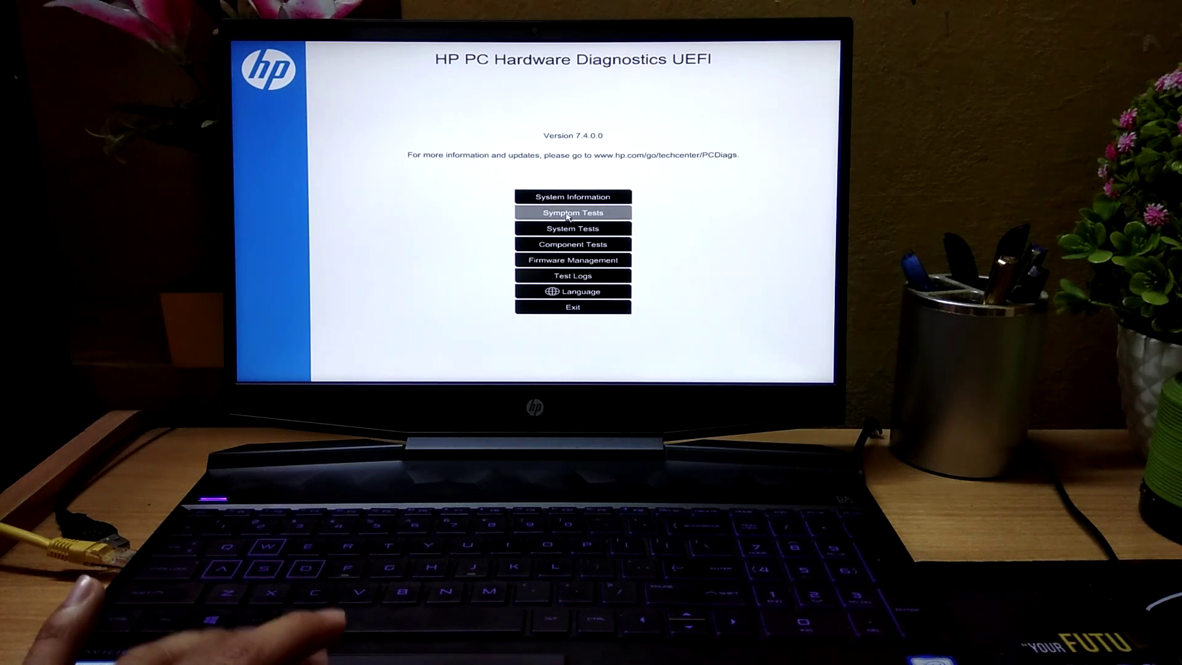
click(568, 216)
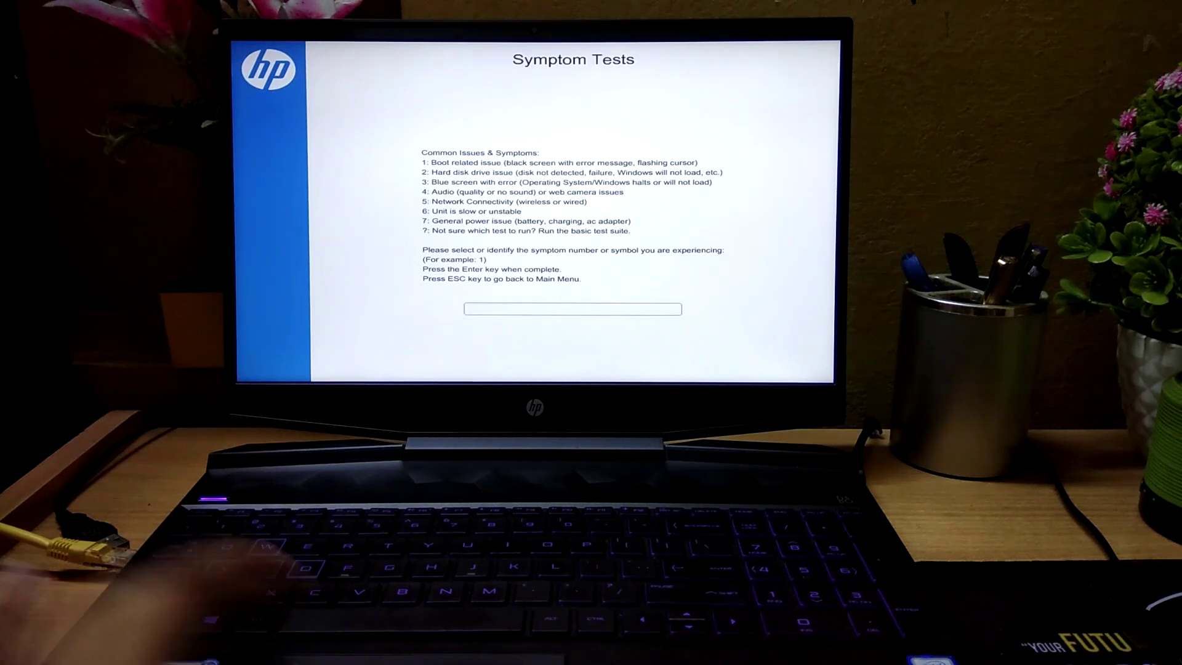
text(1)
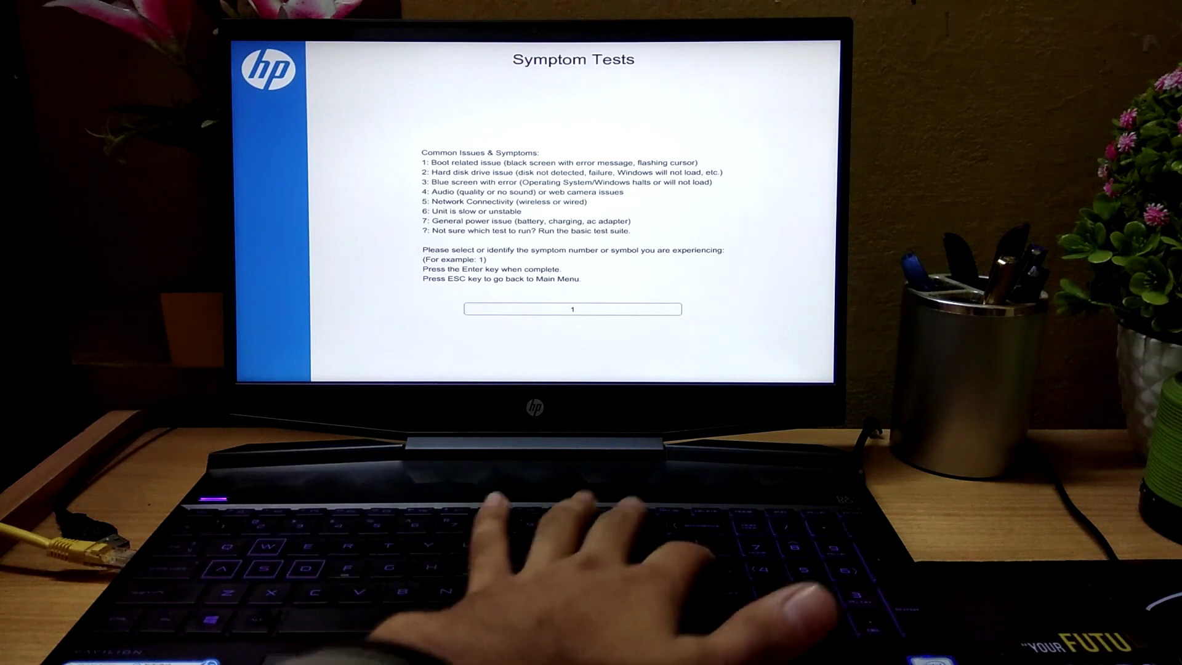
key(Return)
key(Return)
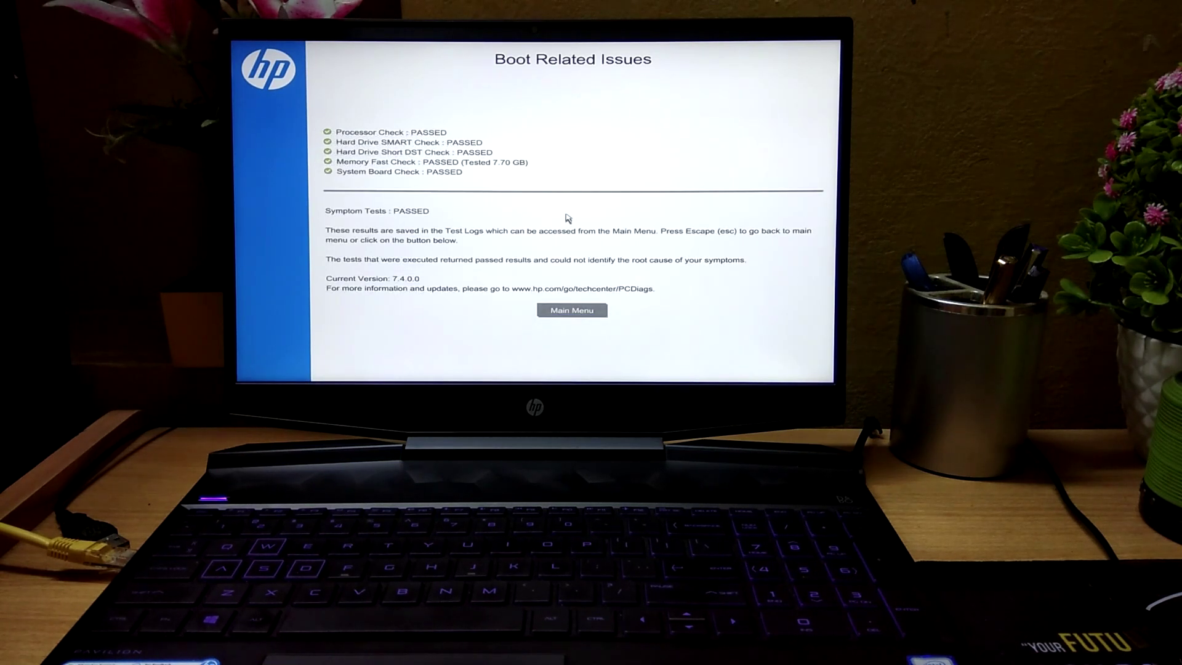
key(Return)
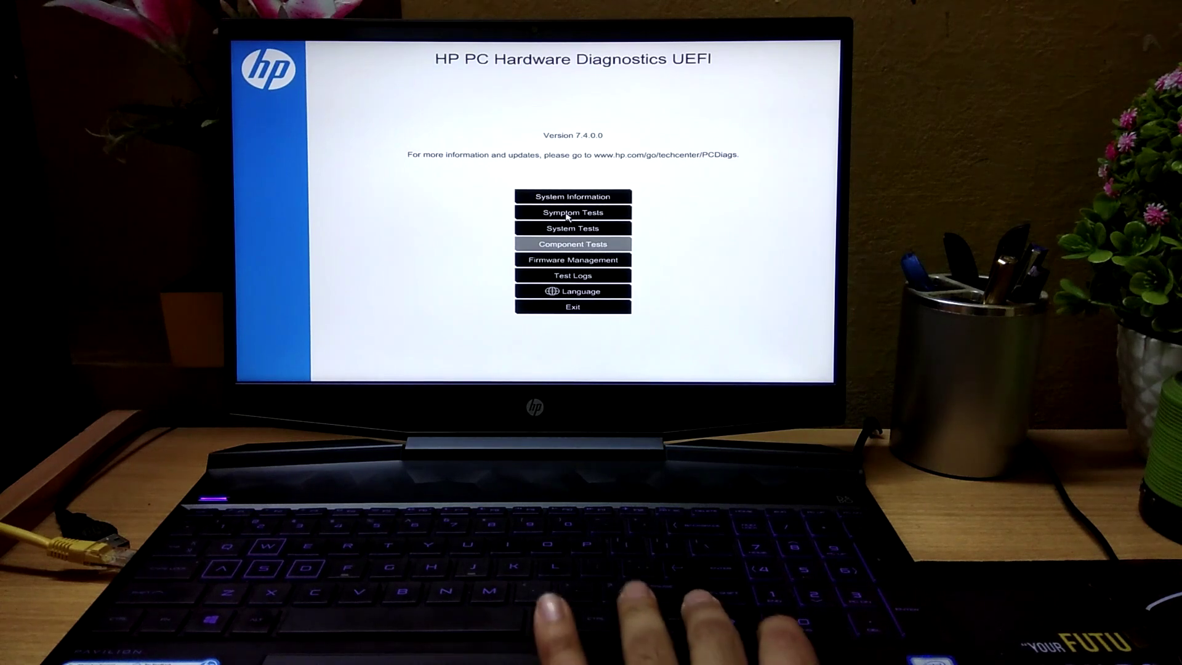
- Exit HP PC Hardware Diagnostics from its main menu so the laptop restarts
key(Up)
key(Up)
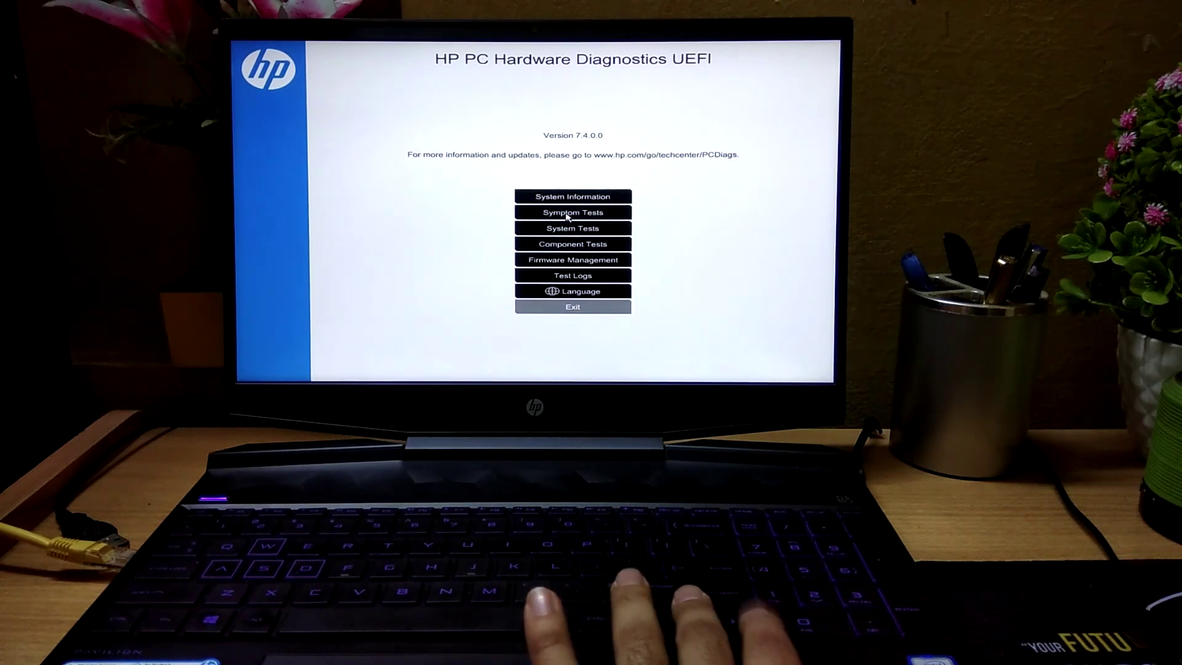
key(Return)
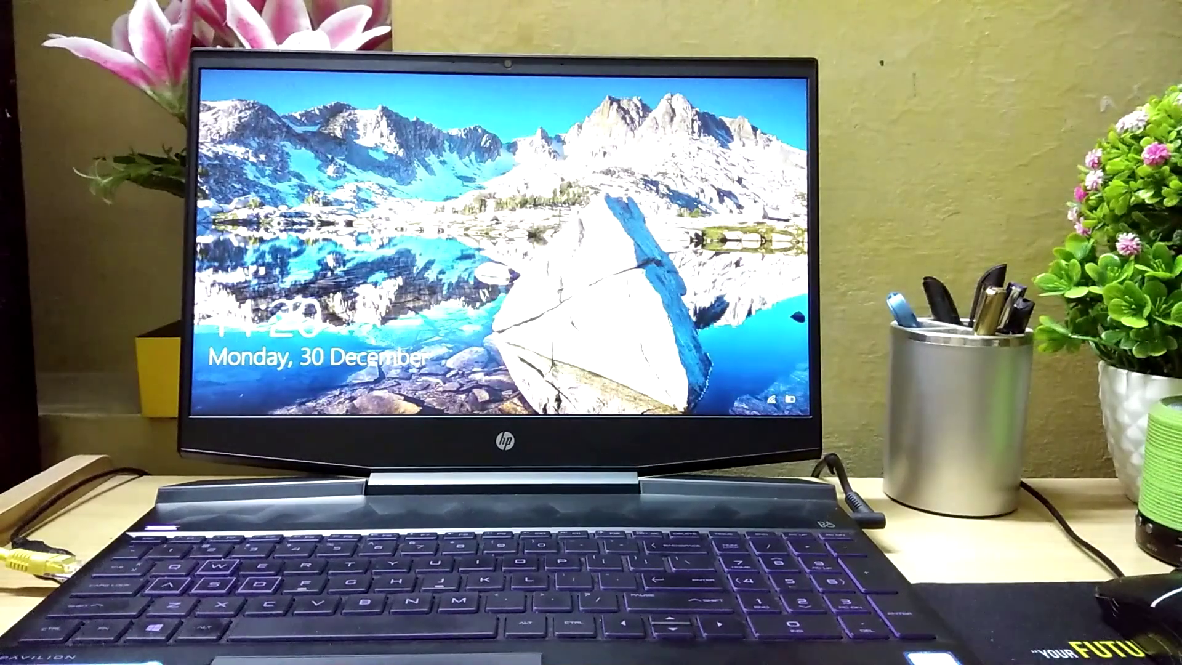
- Sign in to Windows 10 with the password, then shut down via Start's Power menu
key(space)
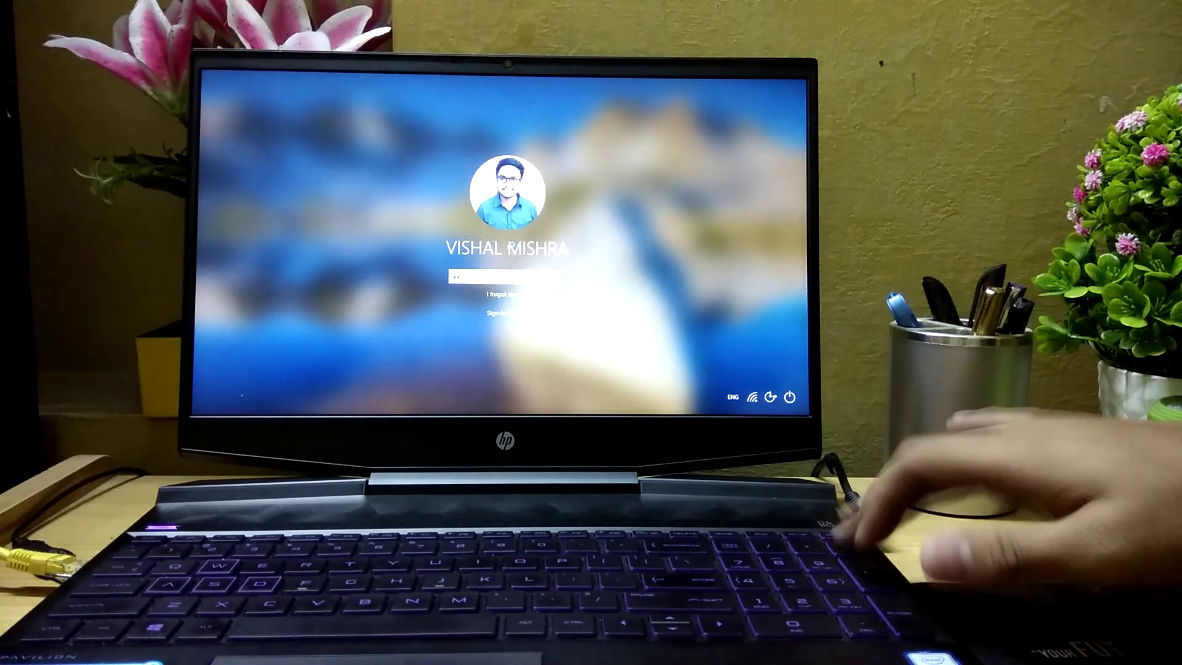
key(Return)
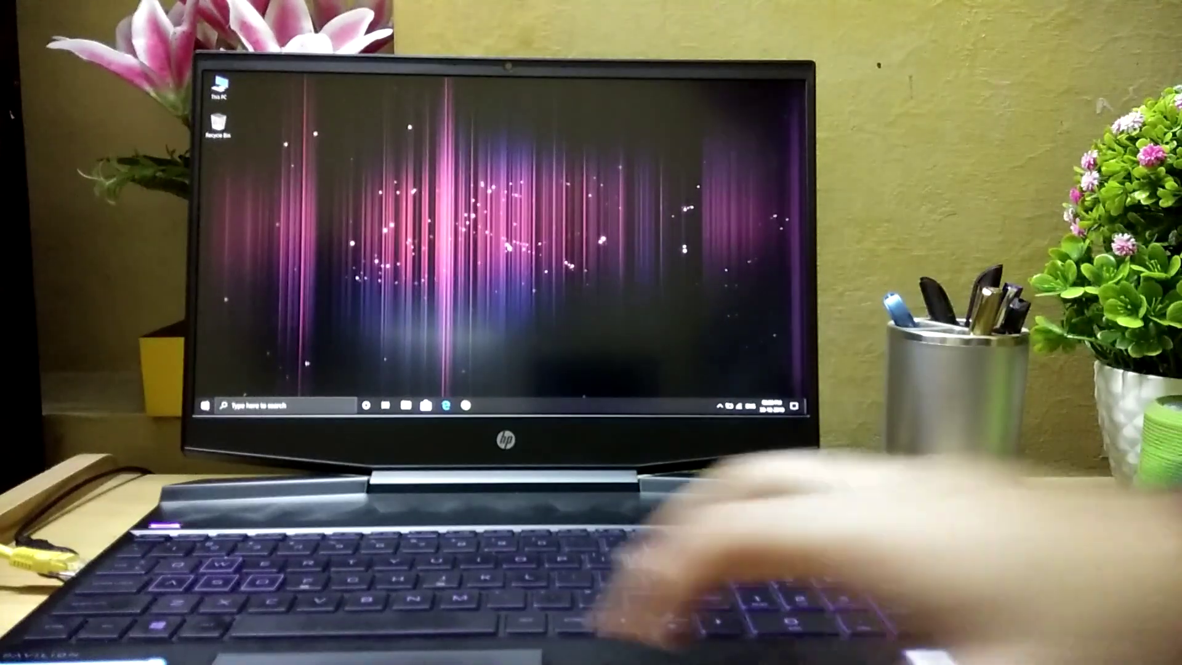
key(super)
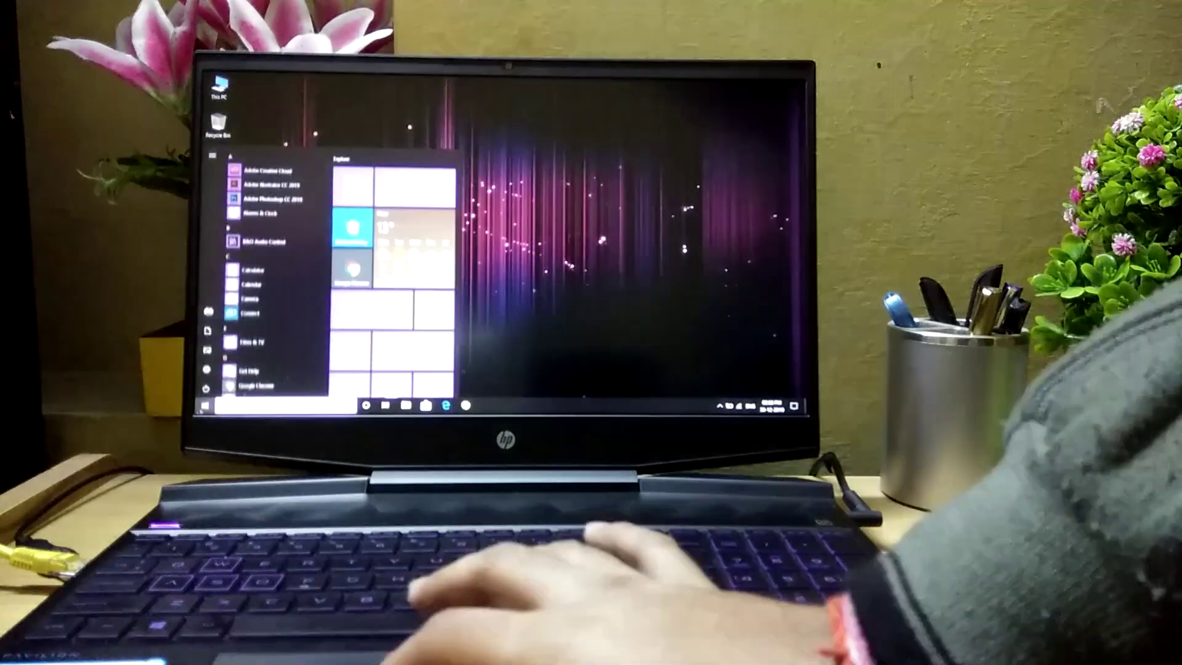
click(214, 388)
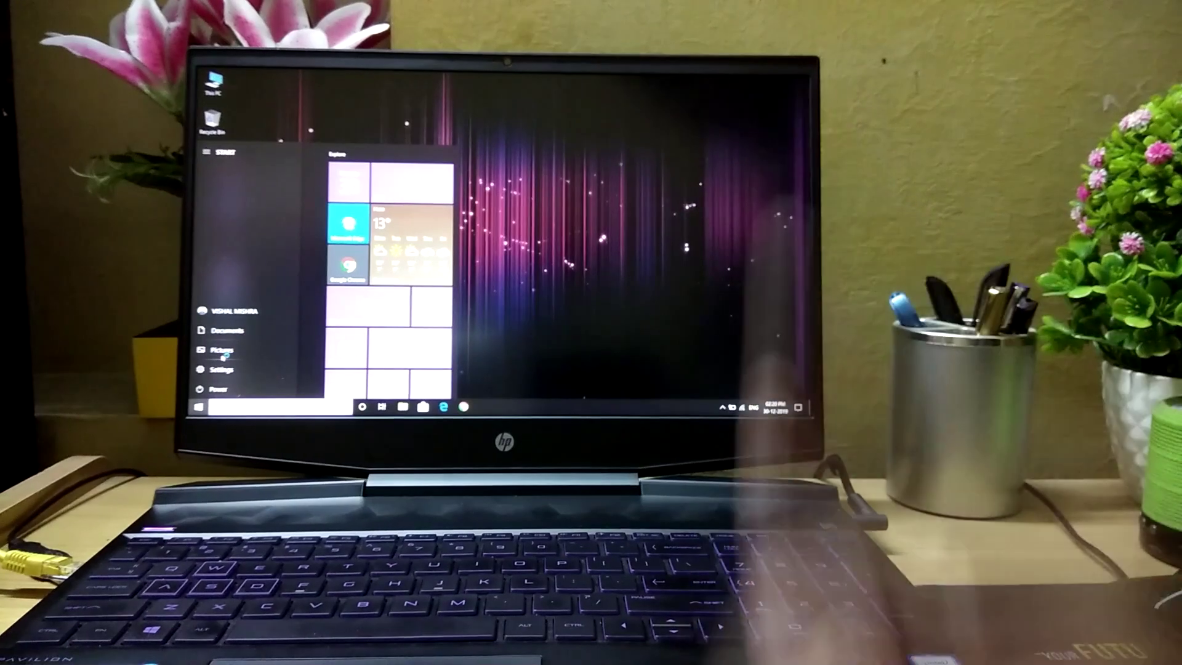
click(225, 355)
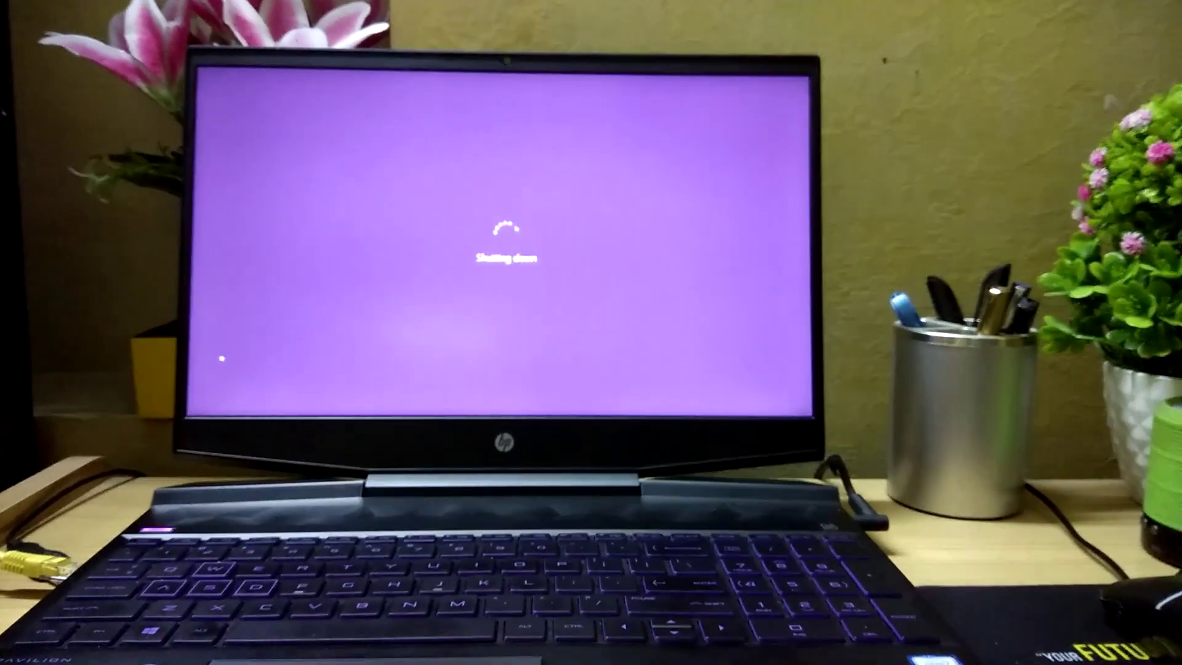